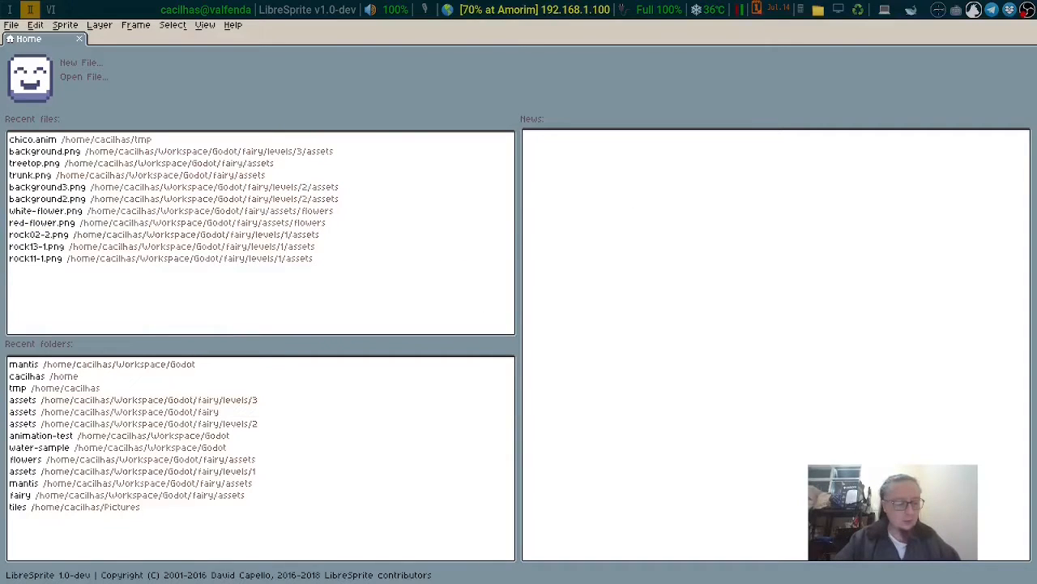
- Start a new 32x128 sprite in RGBA mode with a transparent background
{"action": "key", "text": "ctrl+n"}
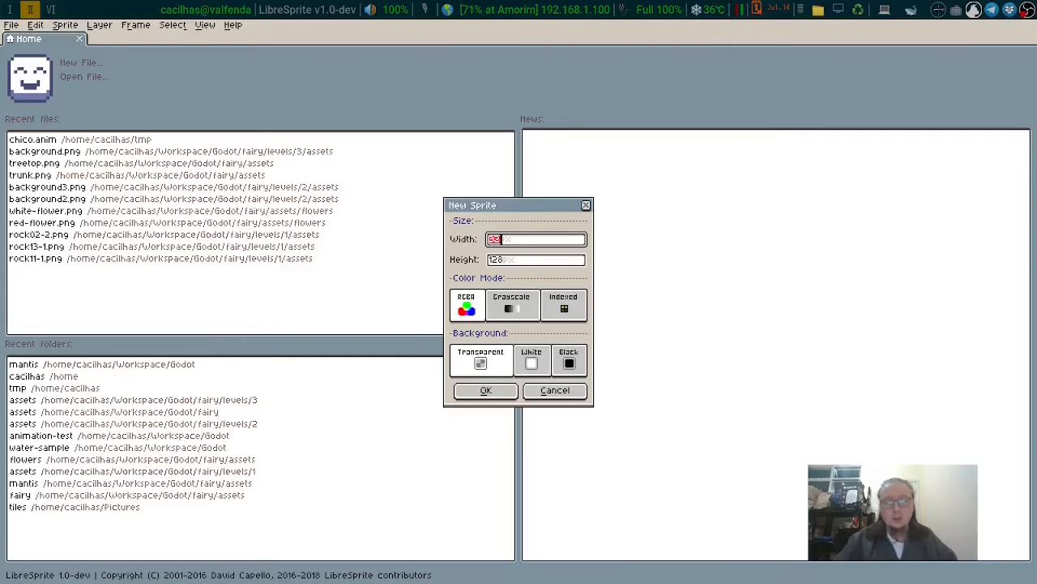
{"action": "key", "text": "Tab"}
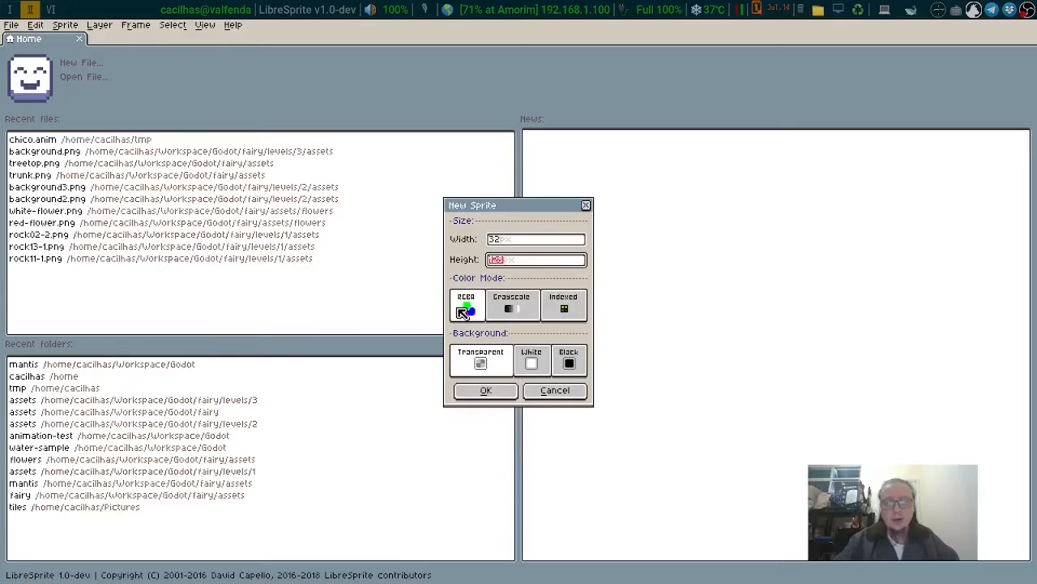
{"action": "left_click", "coordinate": [467, 306]}
{"action": "left_click", "coordinate": [479, 356]}
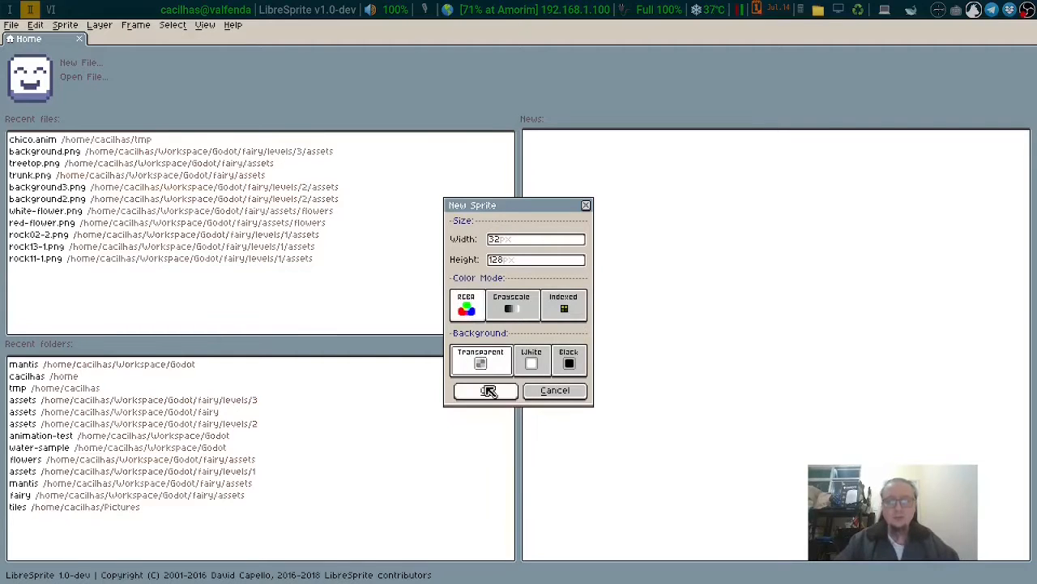
- Confirm the New Sprite dialog so the blank Sprite-0001 opens
{"action": "left_click", "coordinate": [486, 390]}
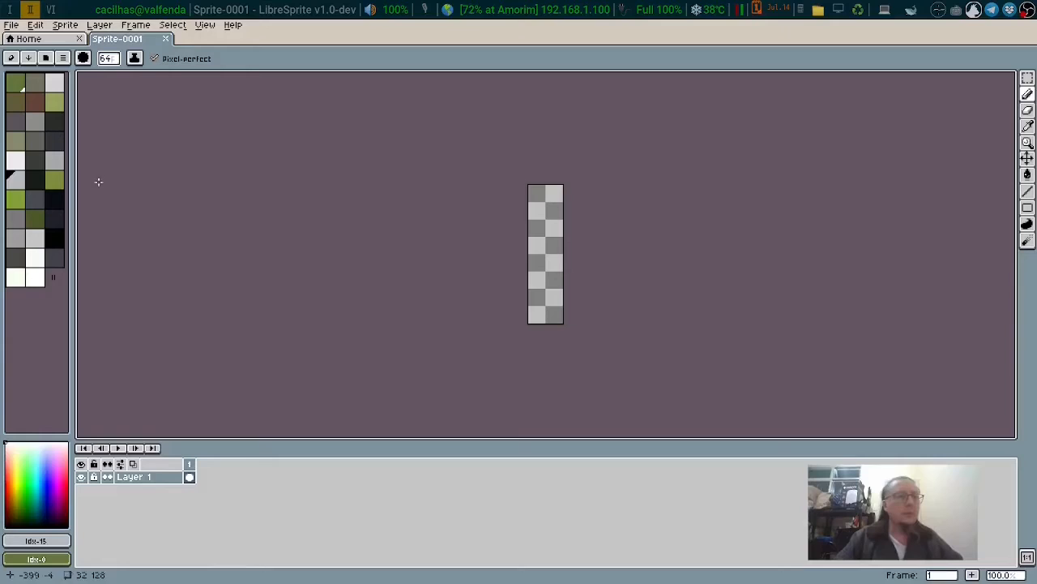
- Load the arne32 preset palette into the sprite from Available Palettes
{"action": "left_click", "coordinate": [45, 58]}
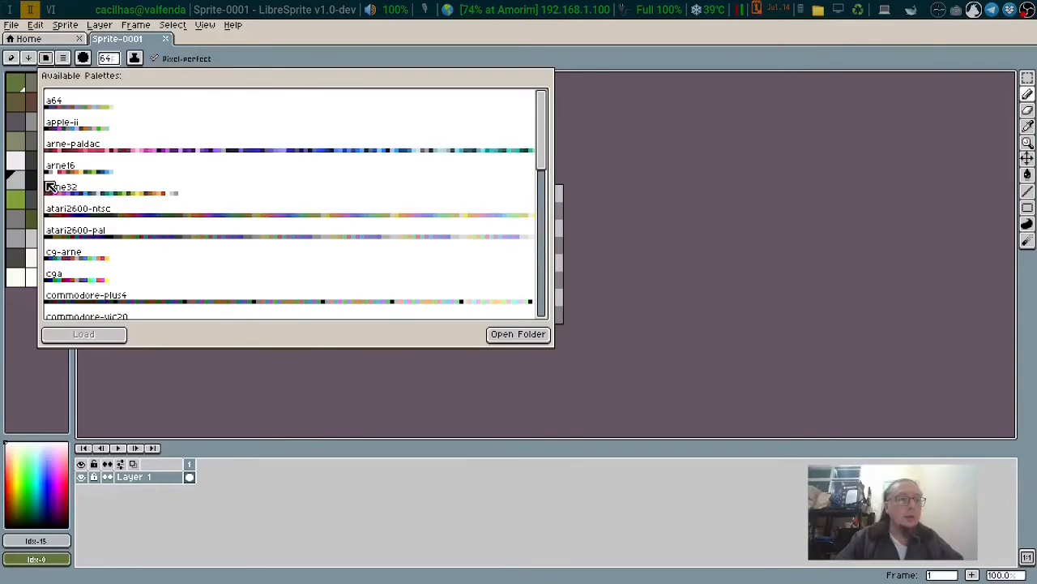
{"action": "left_click", "coordinate": [87, 196]}
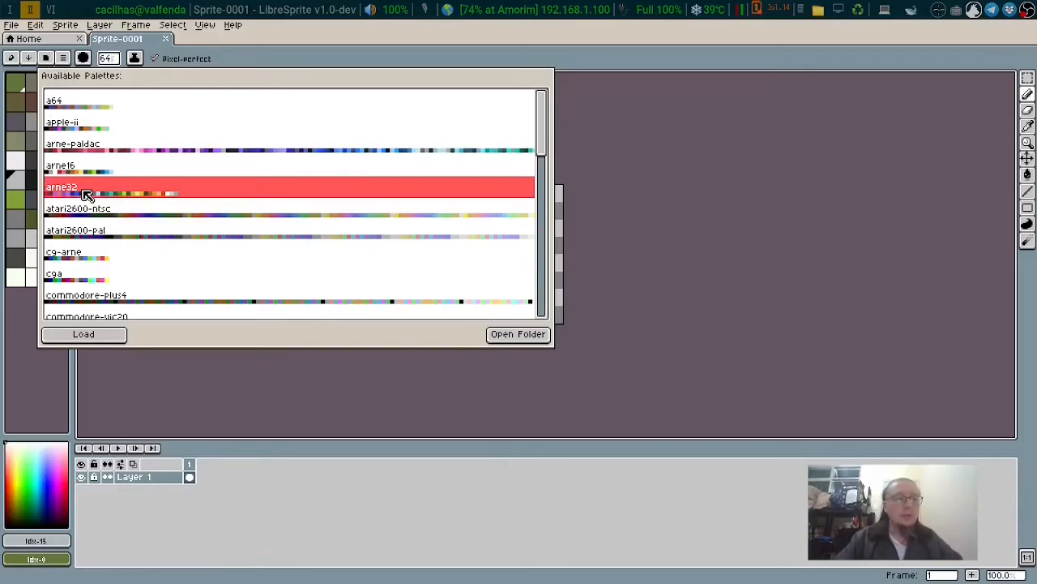
{"action": "left_click", "coordinate": [95, 333]}
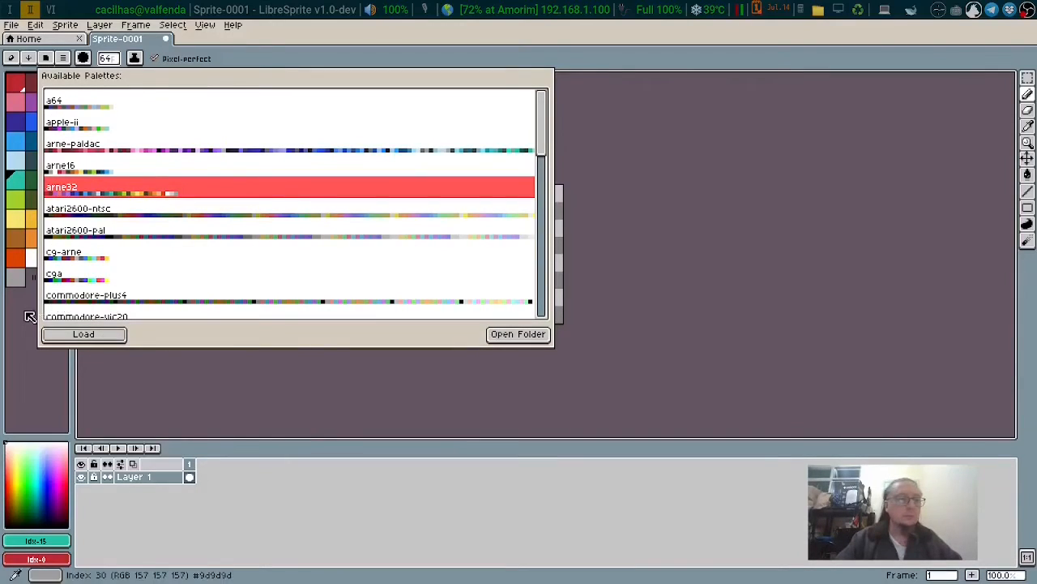
{"action": "left_click", "coordinate": [30, 316]}
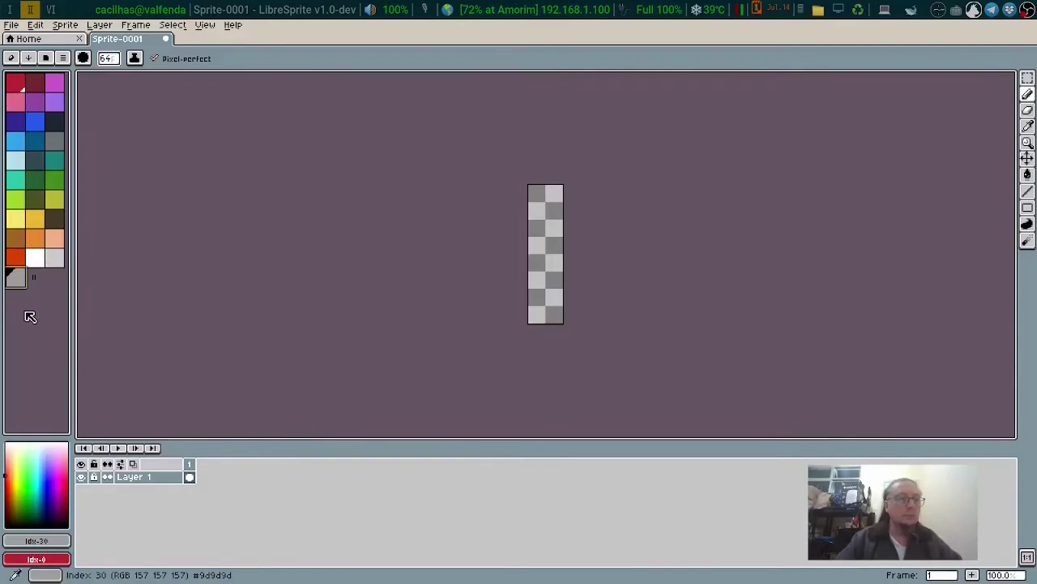
- Fill the entire sprite with the blue palette swatch
{"action": "left_click", "coordinate": [35, 122]}
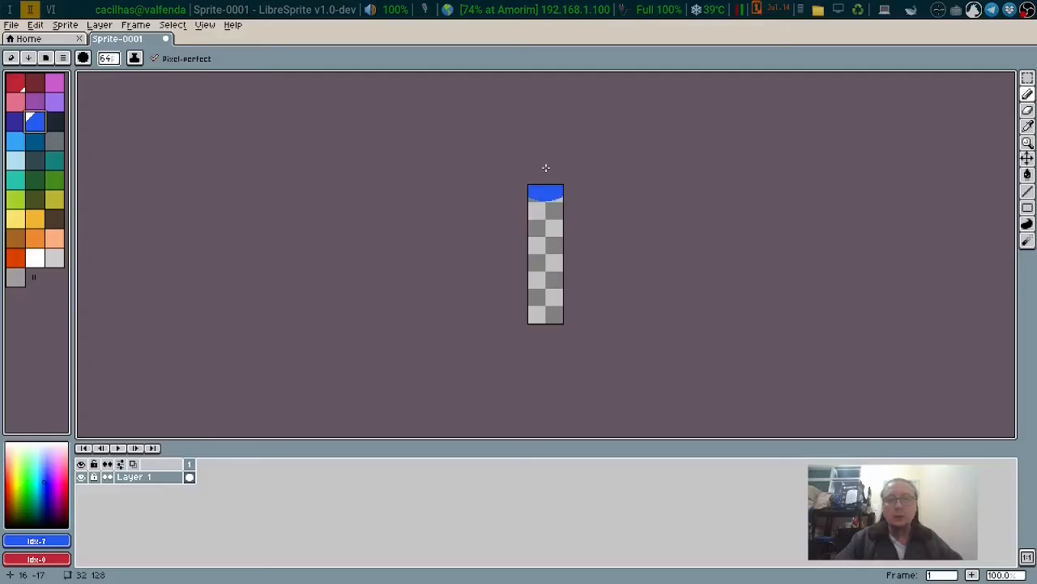
{"action": "left_click_drag", "start_coordinate": [545, 206], "coordinate": [548, 328]}
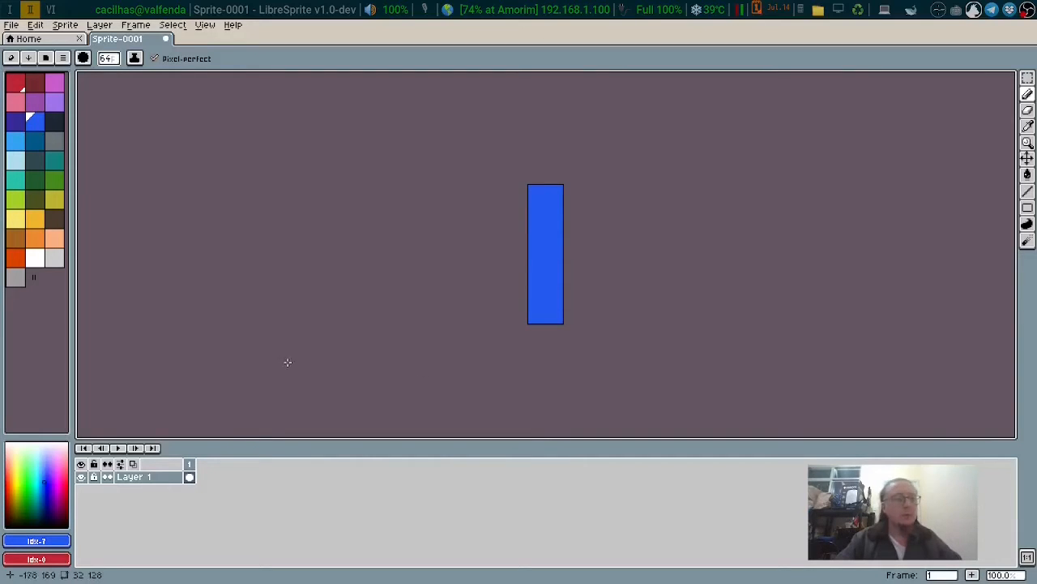
- Save the blue paddle sprite as pc.png
{"action": "key", "text": "ctrl+s"}
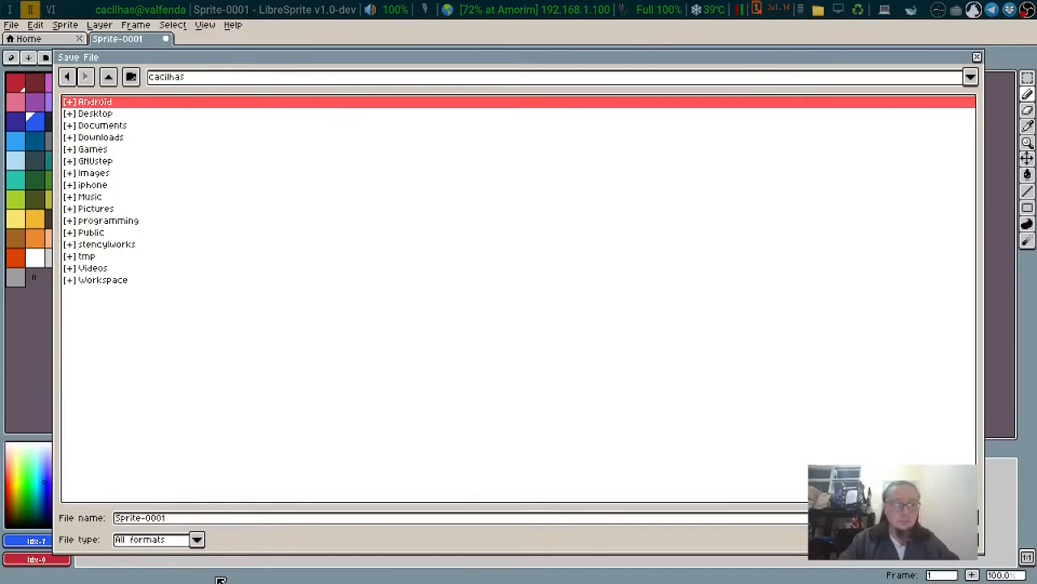
{"action": "left_click", "coordinate": [183, 525]}
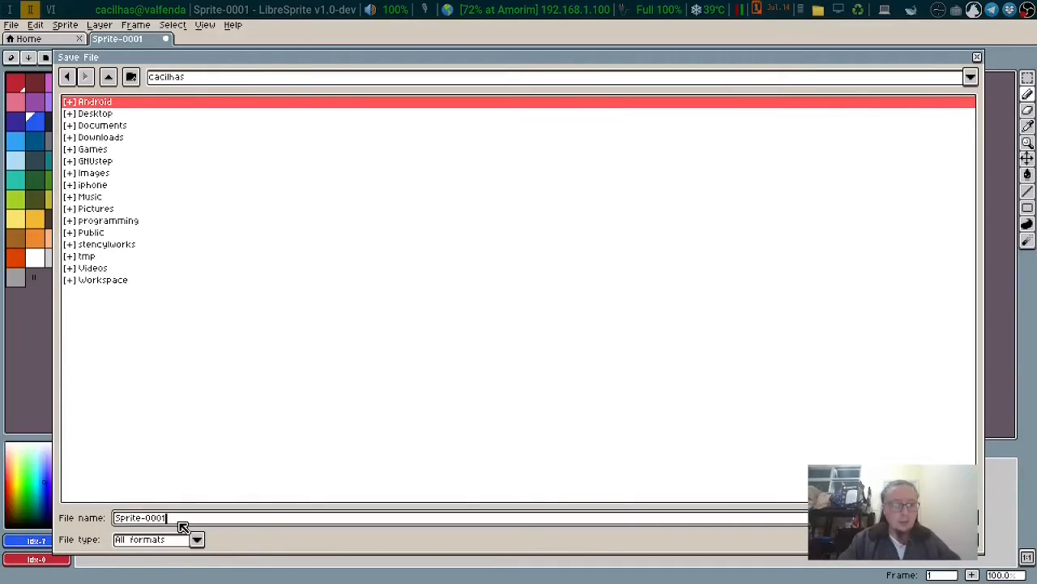
{"action": "double_click", "coordinate": [183, 525]}
{"action": "type", "text": "p"}
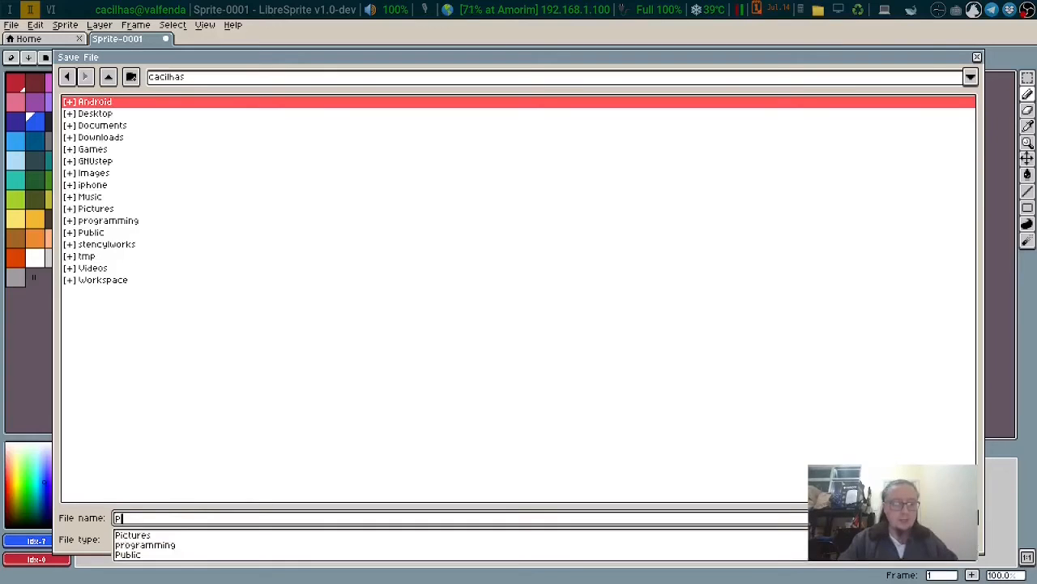
{"action": "type", "text": "c.png"}
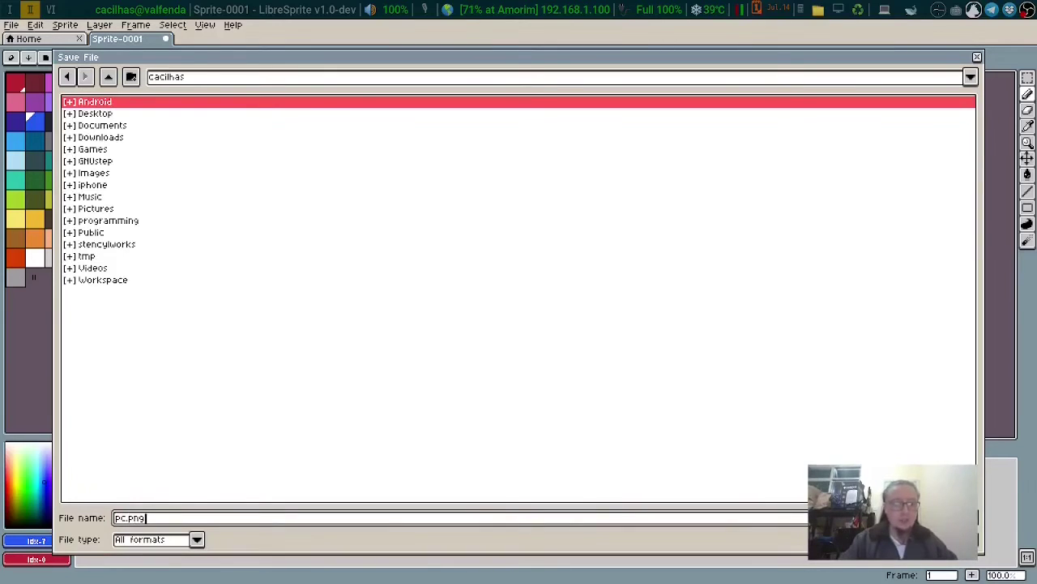
{"action": "key", "text": "Return"}
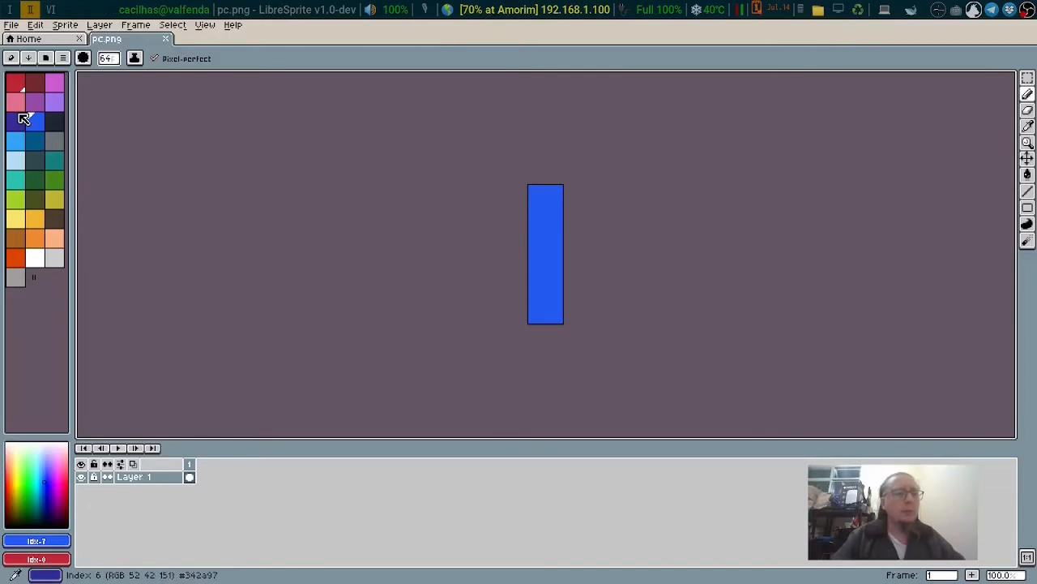
- Repaint the paddle red and save it under the new name npc.png
{"action": "left_click", "coordinate": [18, 85]}
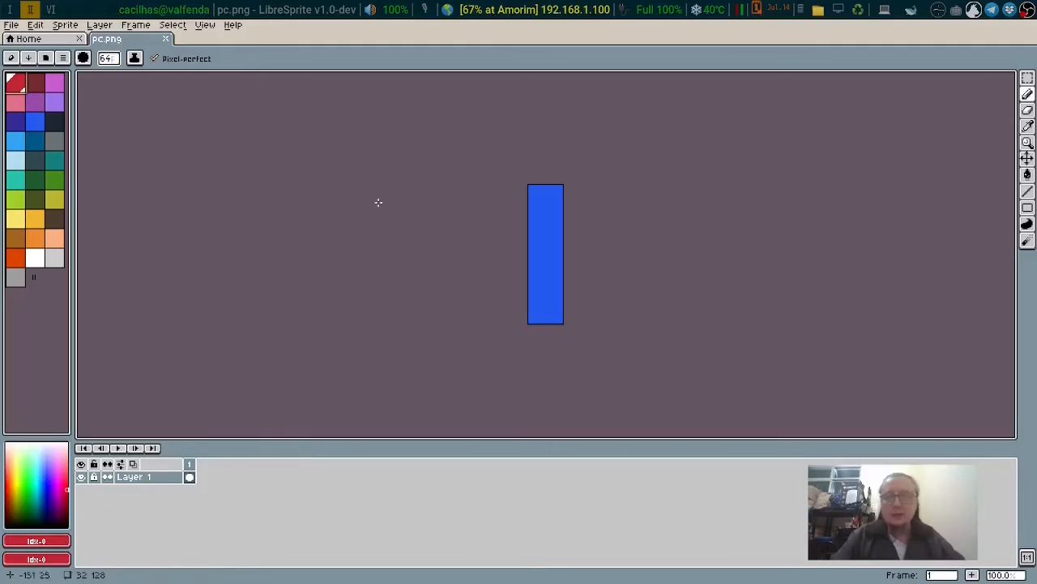
{"action": "mouse_move", "coordinate": [502, 178]}
{"action": "left_mouse_down"}
{"action": "mouse_move", "coordinate": [550, 185]}
{"action": "mouse_move", "coordinate": [556, 296]}
{"action": "left_mouse_up"}
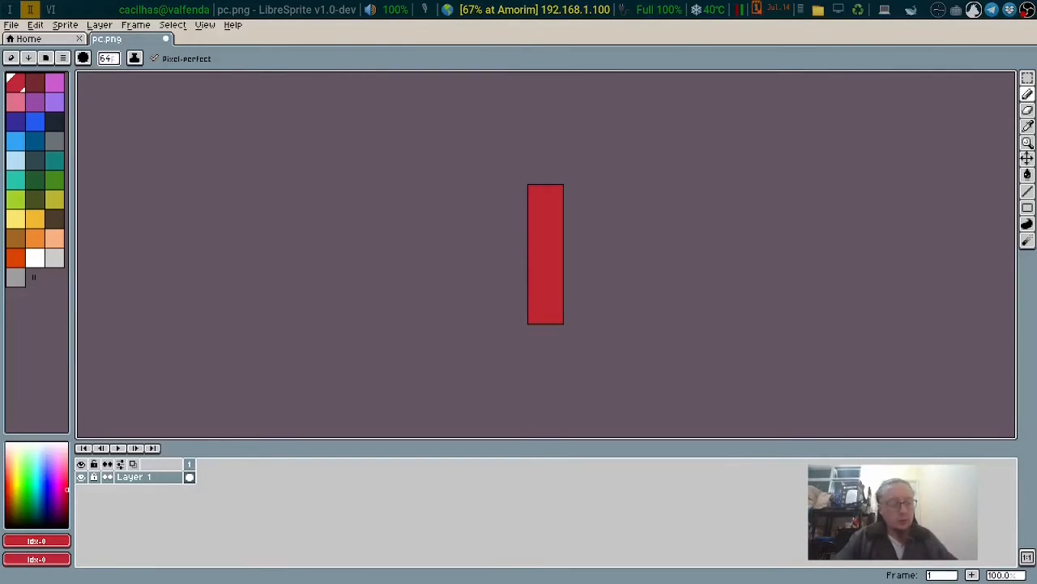
{"action": "key", "text": "ctrl+shift+s"}
{"action": "type", "text": "npc.png"}
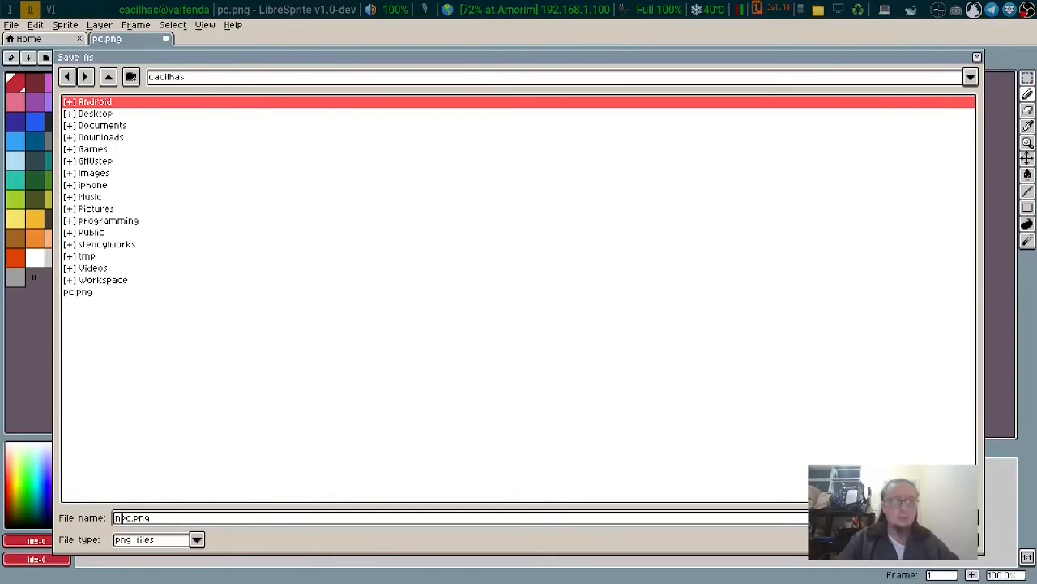
{"action": "key", "text": "Return"}
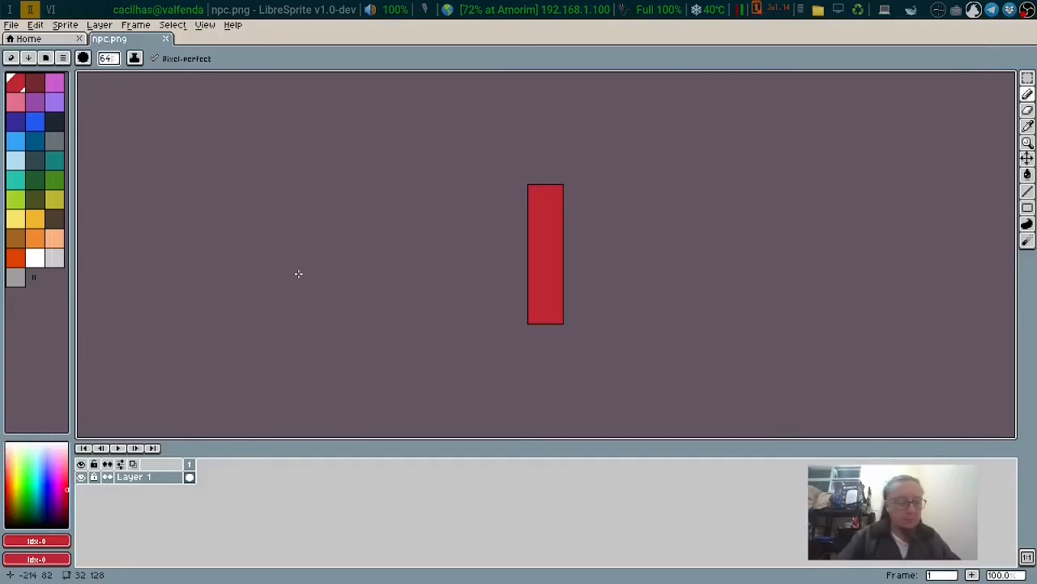
- Begin a new sprite and set its width and height to 32 pixels
{"action": "key", "text": "ctrl+n"}
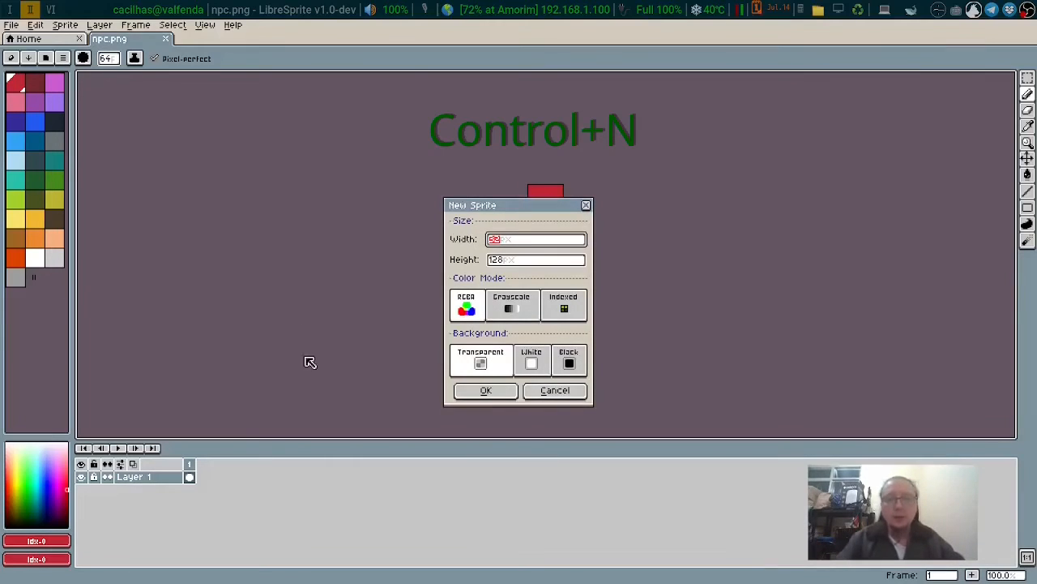
{"action": "left_click", "coordinate": [338, 363]}
{"action": "key", "text": "Tab"}
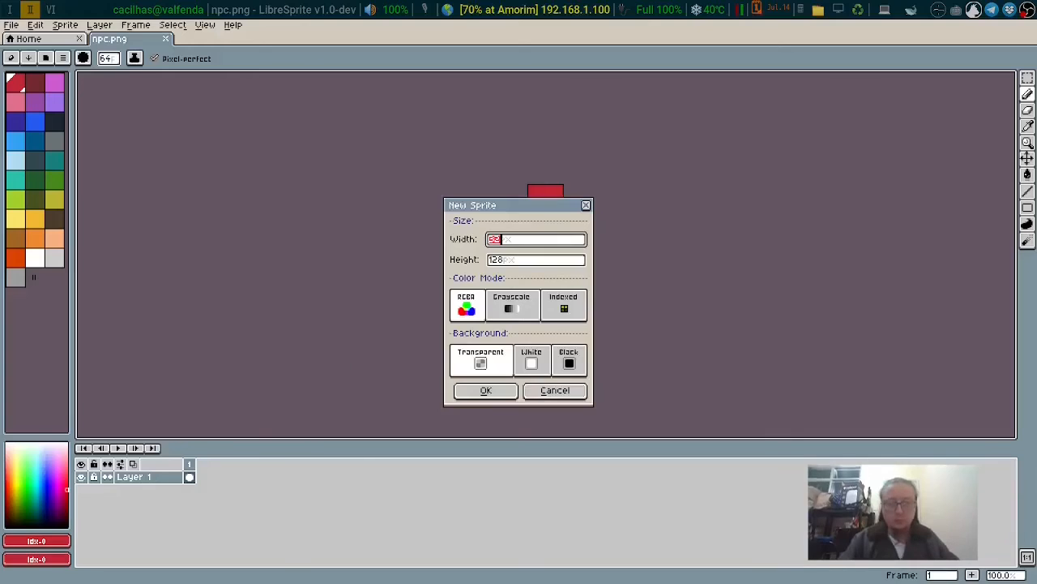
{"action": "key", "text": "Tab"}
- Create the 32x32 sprite, try a green fill, then undo it leaving the canvas blank
{"action": "key", "text": "Return"}
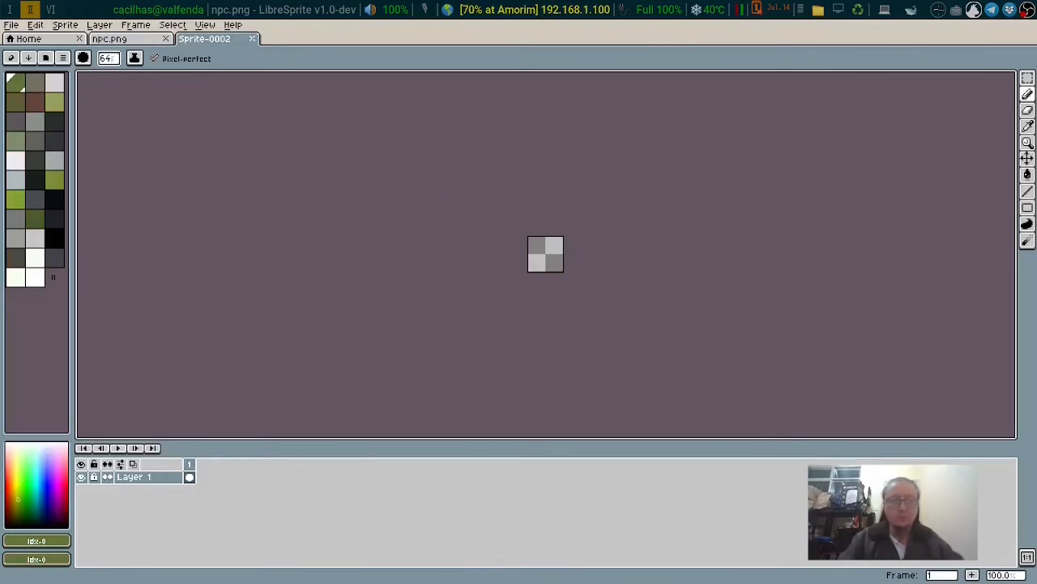
{"action": "left_click_drag", "start_coordinate": [514, 269], "coordinate": [545, 257]}
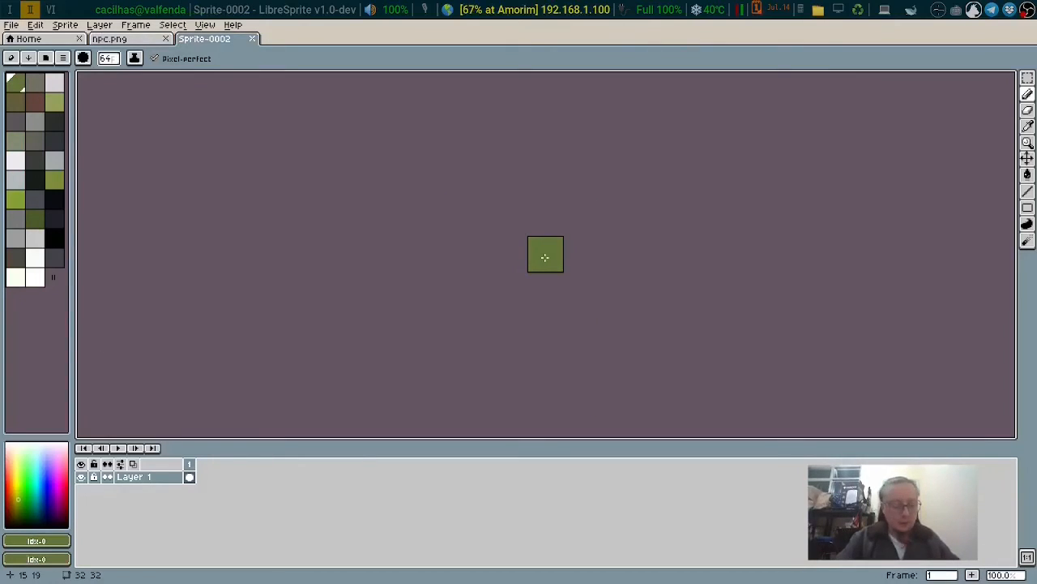
{"action": "key", "text": "ctrl+z"}
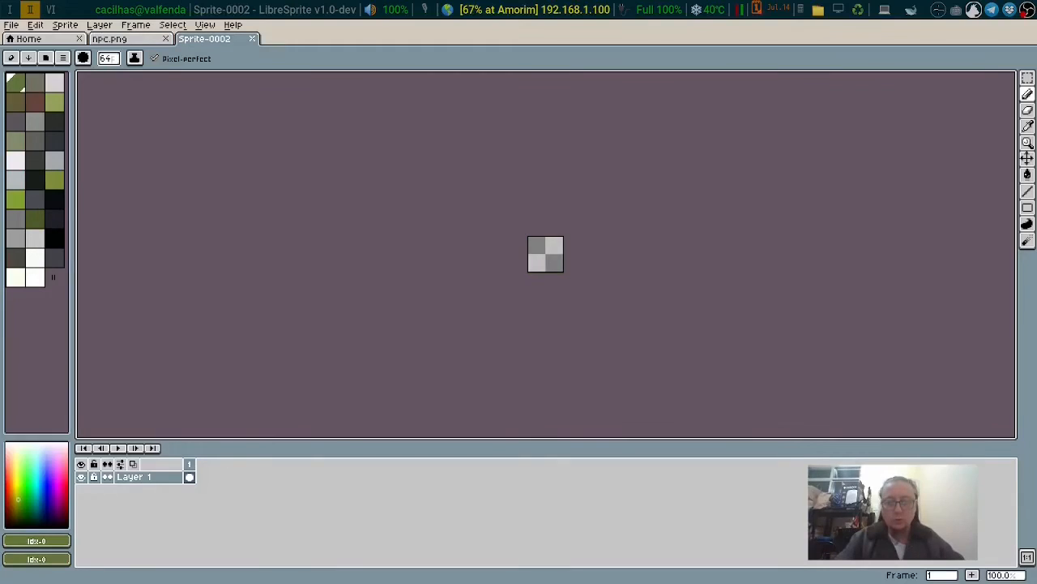
{"action": "key", "text": "ctrl+y"}
{"action": "scroll", "coordinate": [547, 254], "scroll_direction": "up", "scroll_amount": 1}
{"action": "scroll", "coordinate": [547, 254], "scroll_direction": "up", "scroll_amount": 3}
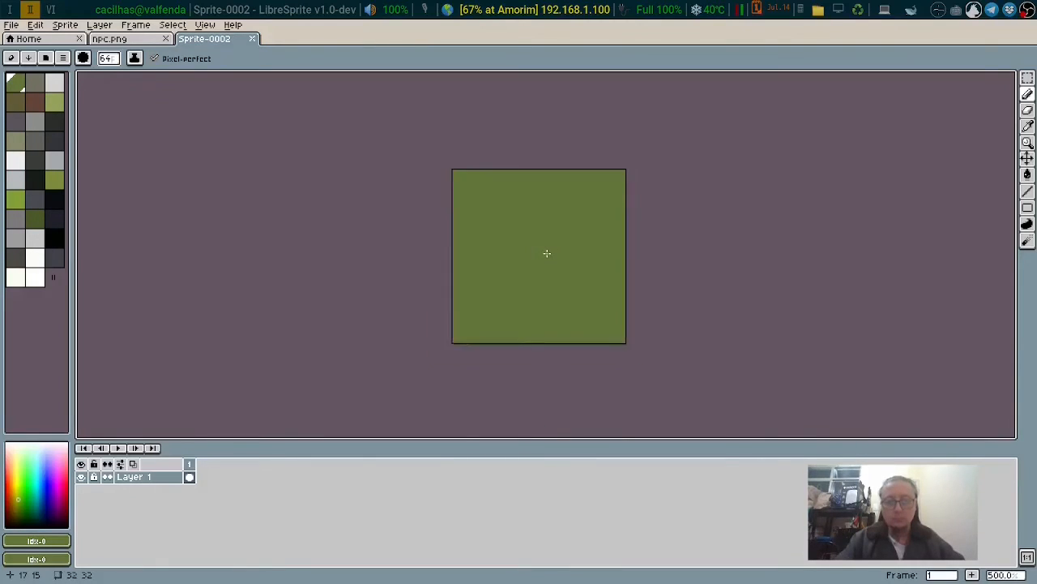
{"action": "key", "text": "ctrl+z"}
{"action": "scroll", "coordinate": [547, 253], "scroll_direction": "up", "scroll_amount": 1}
{"action": "left_click", "coordinate": [1028, 77]}
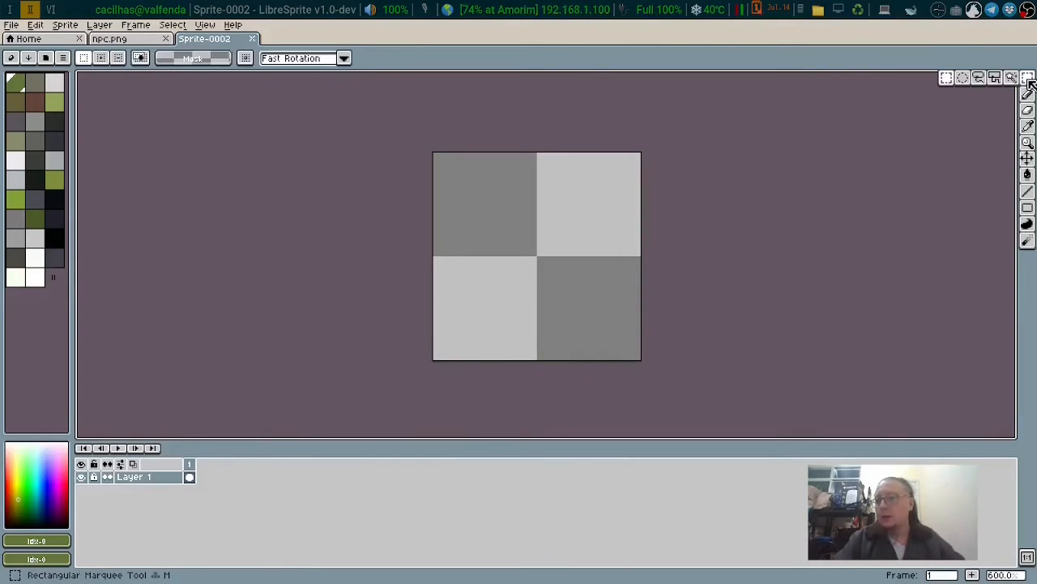
- Make a circular Ellipse Marquee selection spanning the sprite and pick near-white
{"action": "left_click", "coordinate": [954, 77]}
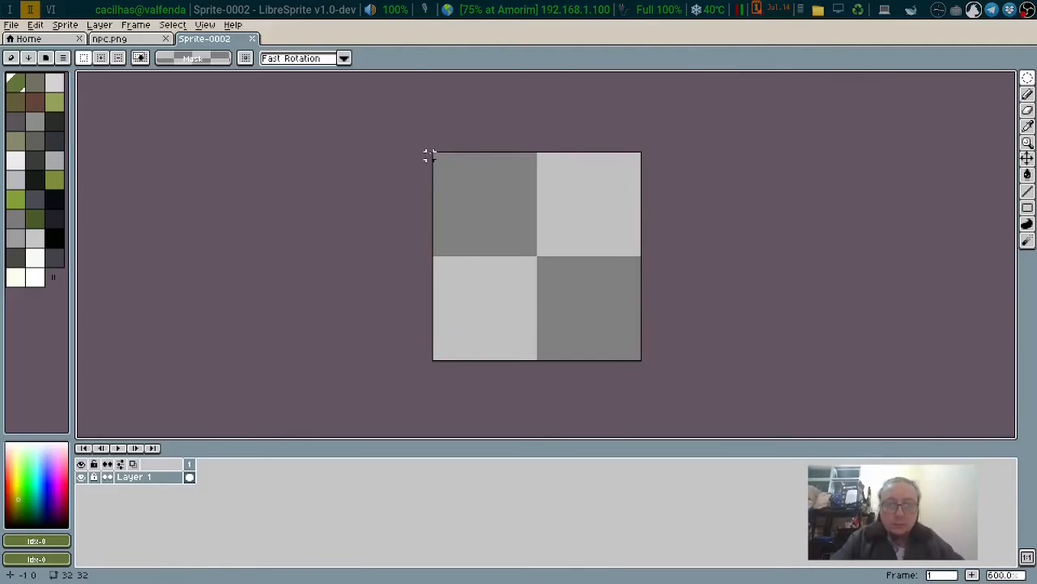
{"action": "left_click_drag", "start_coordinate": [436, 155], "coordinate": [637, 357]}
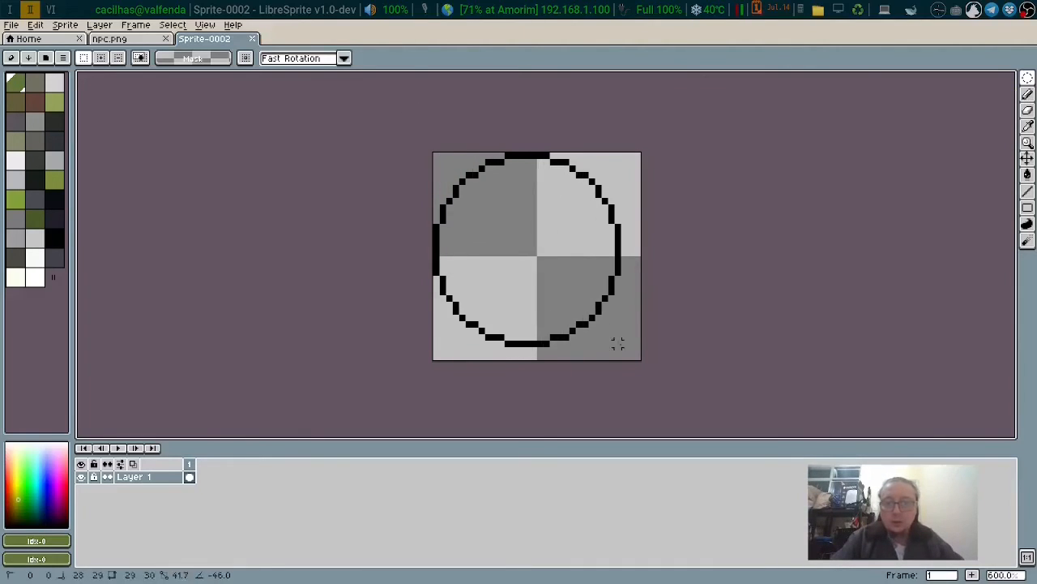
{"action": "left_click", "coordinate": [18, 166]}
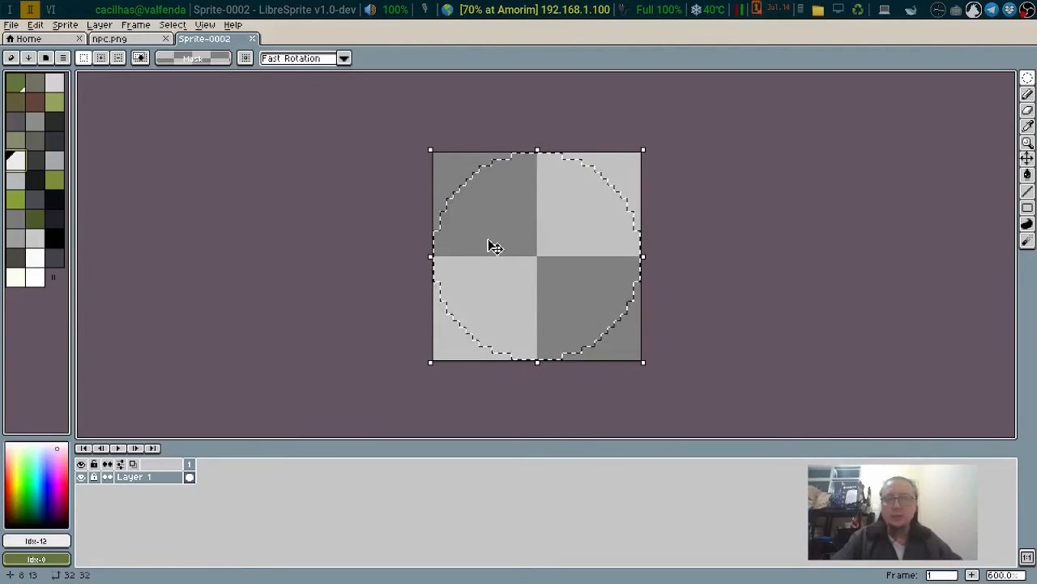
- Paint the circular selection near-white with the Pencil and save as ball.png
{"action": "left_click", "coordinate": [1027, 93]}
{"action": "left_click_drag", "start_coordinate": [831, 98], "coordinate": [575, 208]}
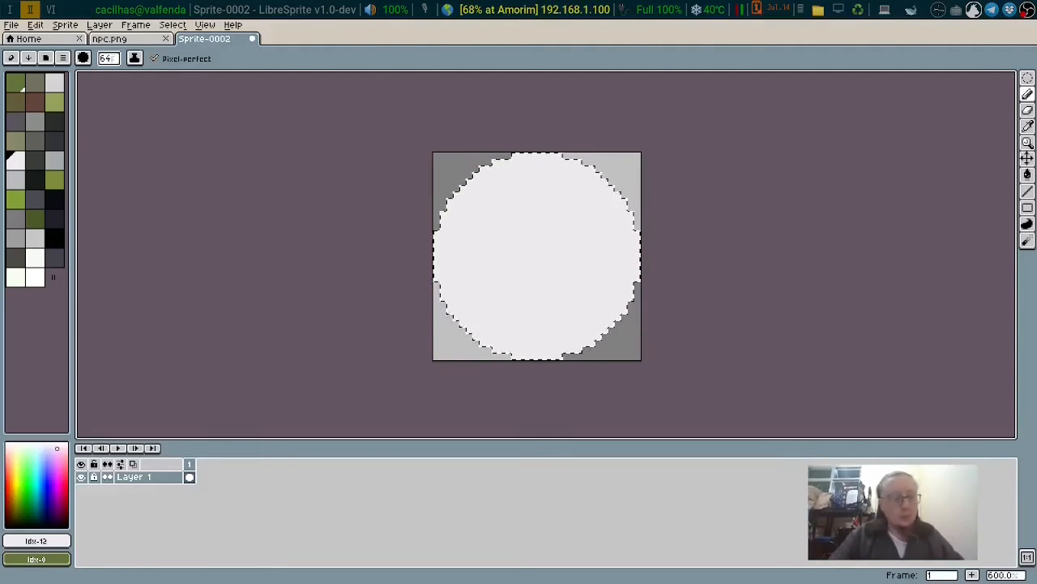
{"action": "key", "text": "ctrl+s"}
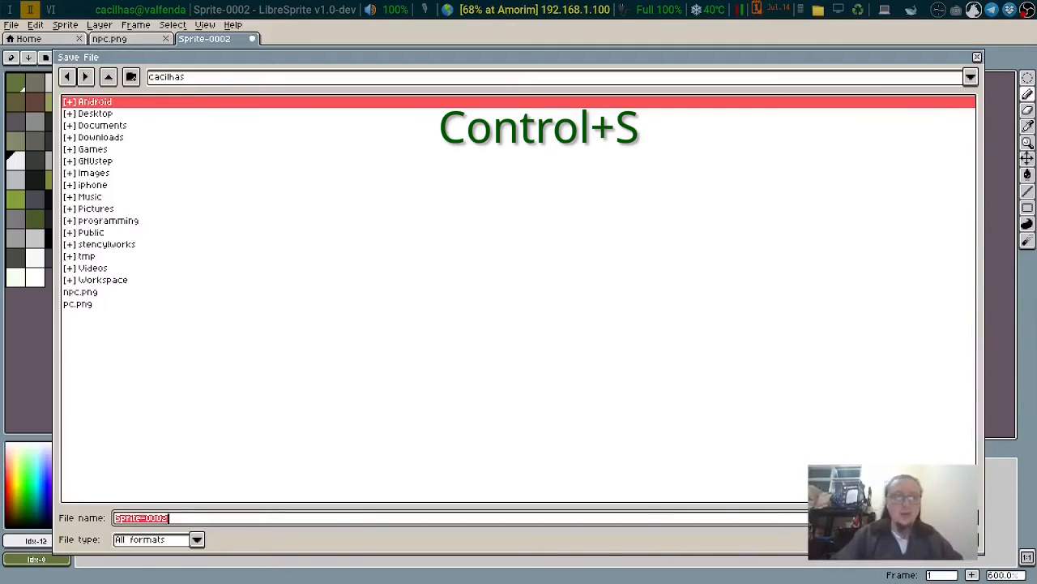
{"action": "type", "text": "ball"}
{"action": "type", "text": "ng"}
{"action": "key", "text": "Return"}
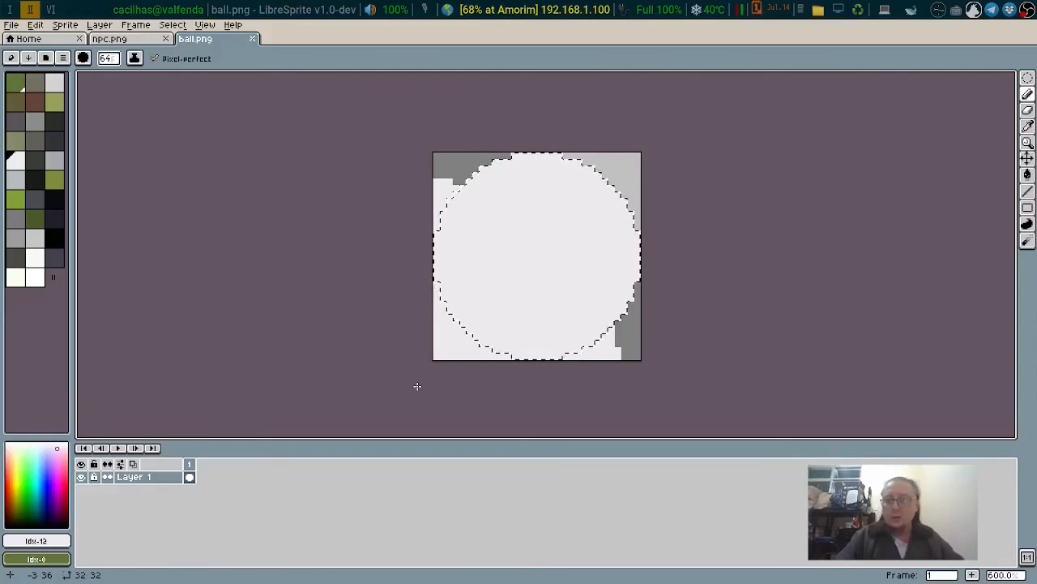
- Undo the stray light stroke outside the circle
{"action": "key", "text": "ctrl+z"}
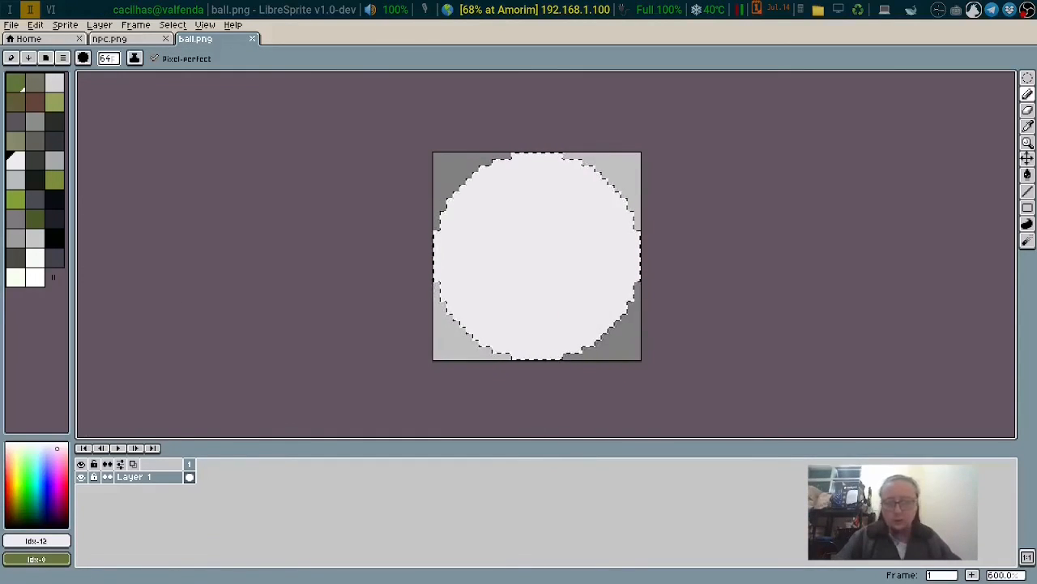